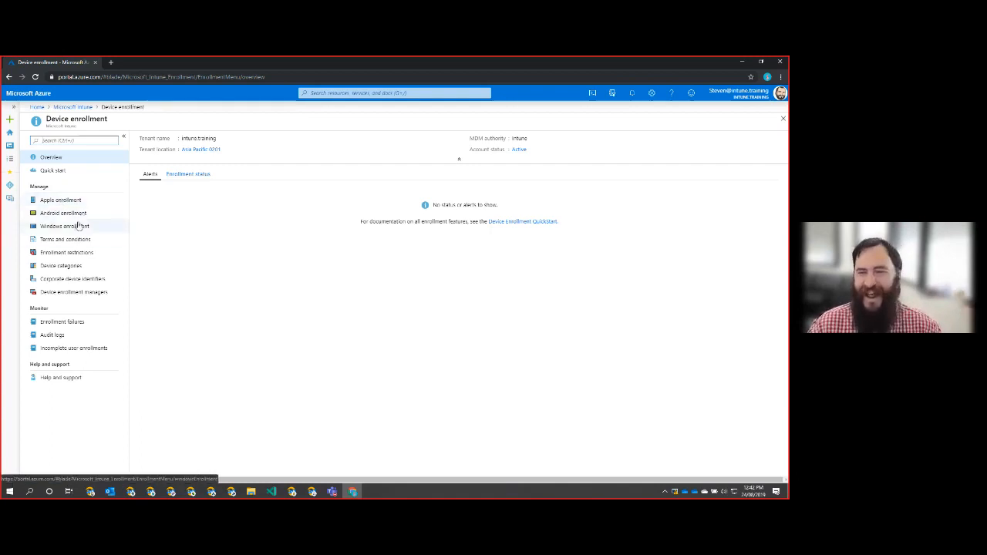
# - Go to Device enrollment > Apple enrollment and open the Apple MDM Push certificate configuration
pyautogui.click(71, 201)
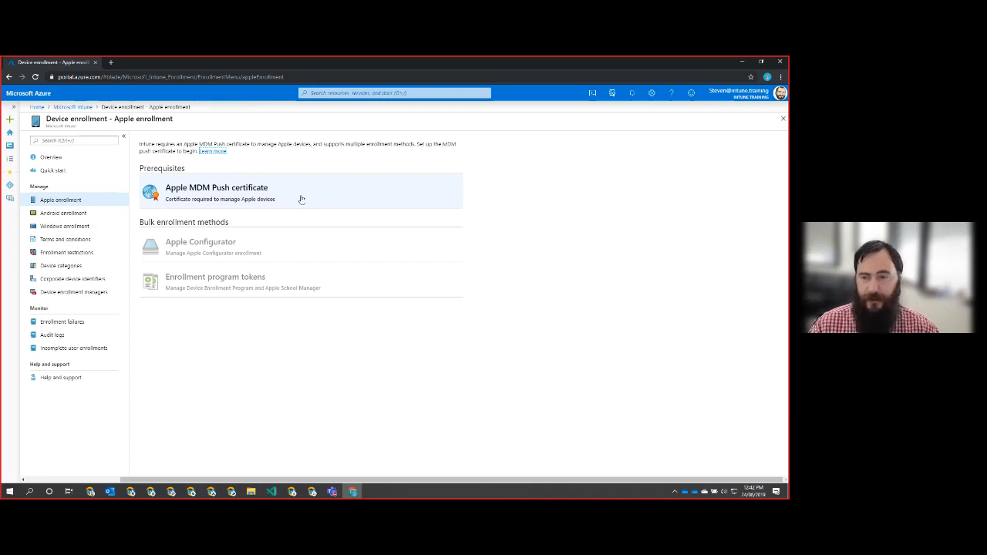
pyautogui.click(72, 107)
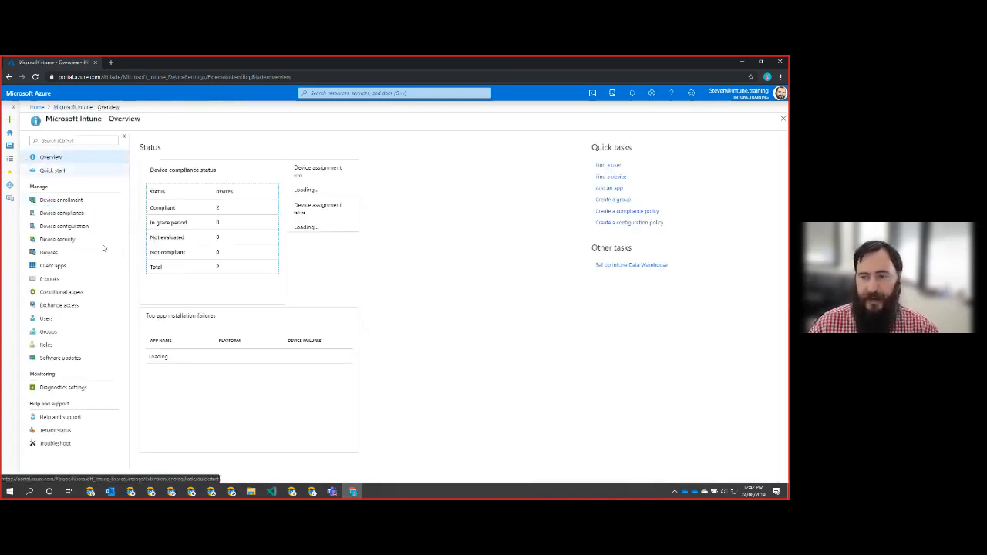
pyautogui.click(86, 201)
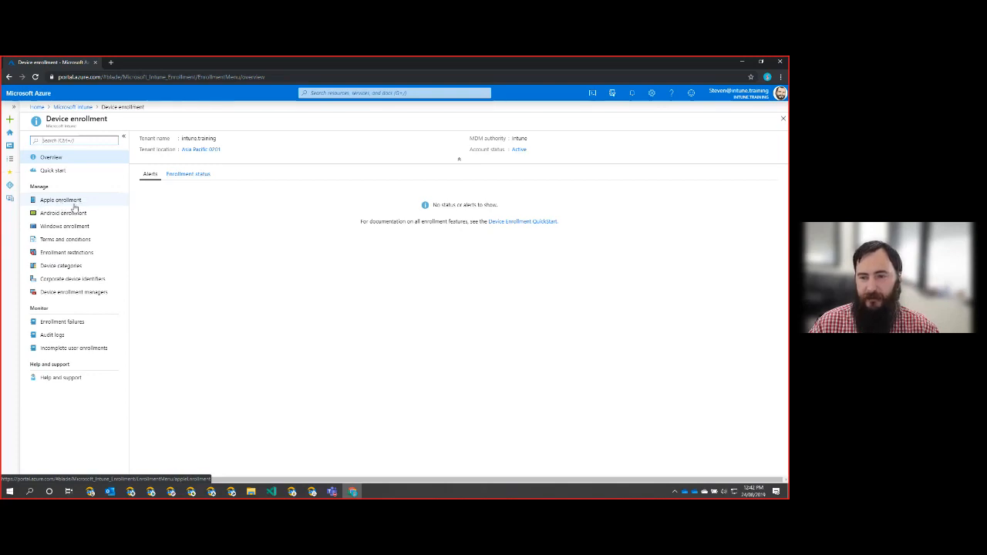
pyautogui.click(75, 205)
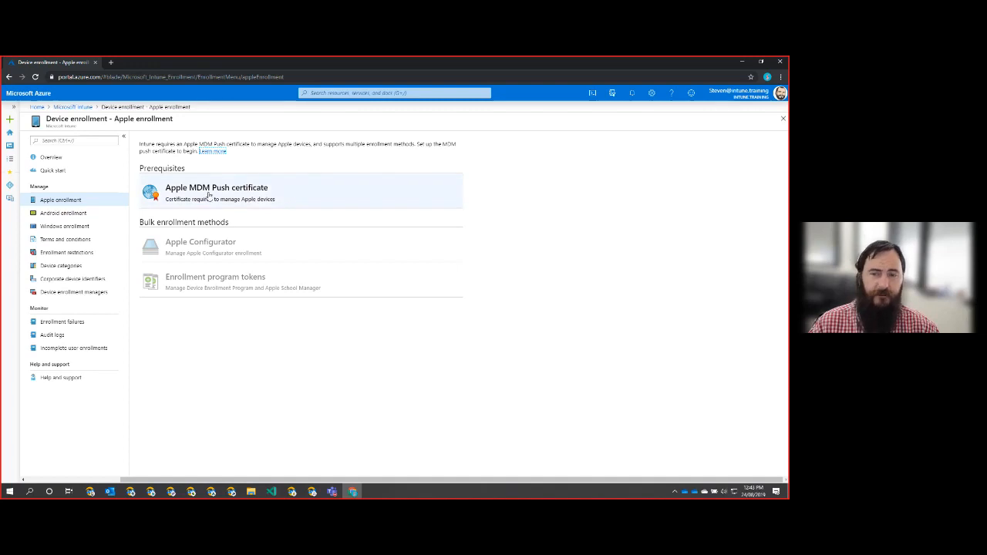
pyautogui.click(281, 199)
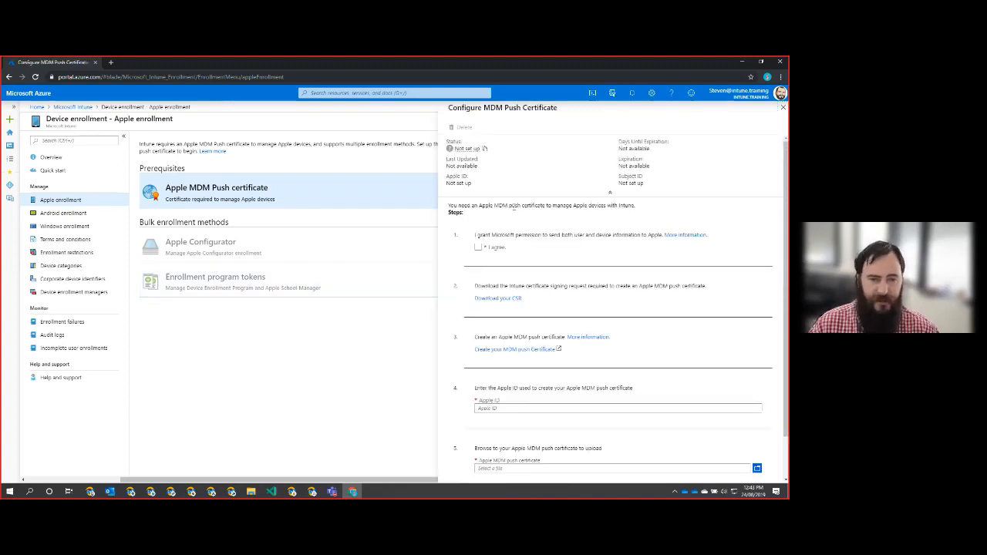
# - Agree to share data with Apple, download IntuneCSR.csr, and open Apple's Push Certificates Portal
pyautogui.click(479, 247)
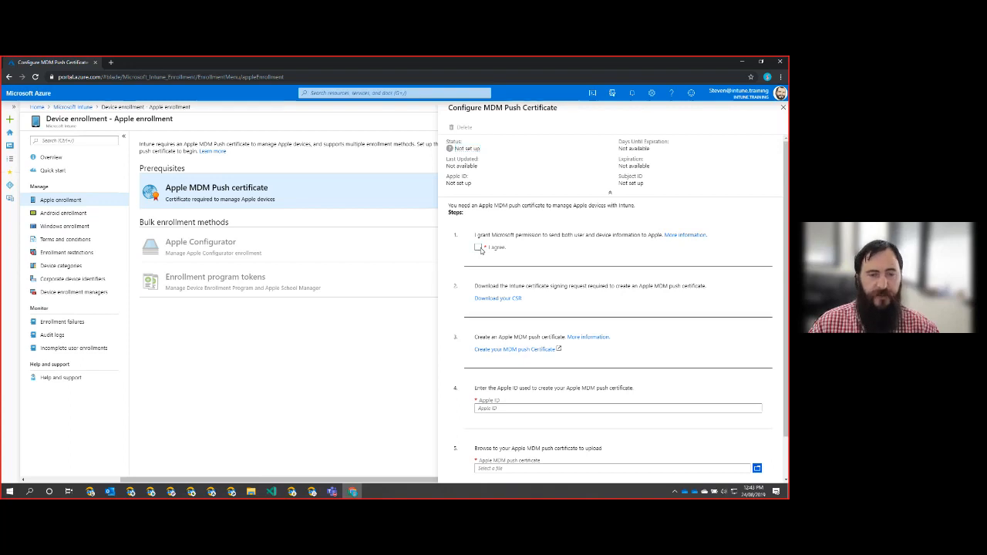
pyautogui.click(484, 299)
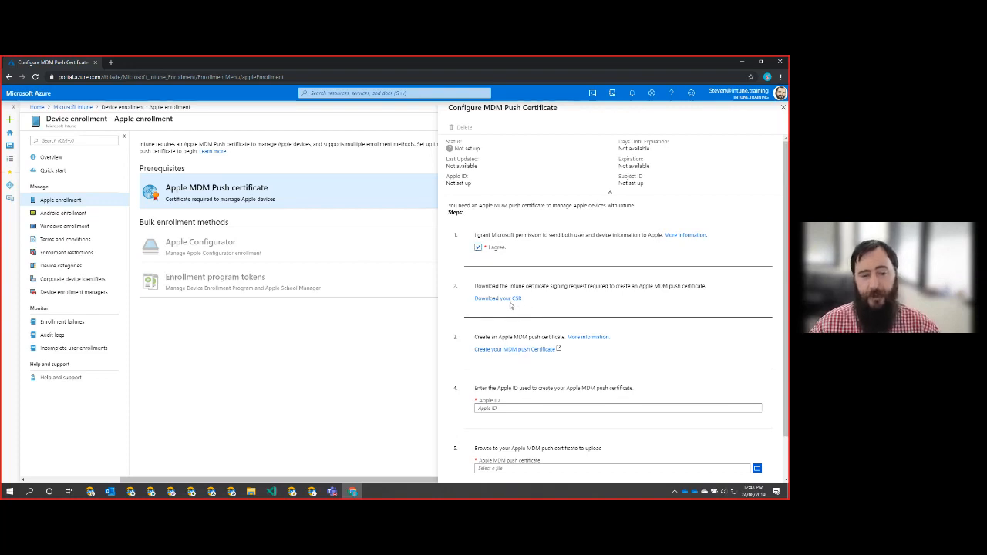
pyautogui.click(508, 303)
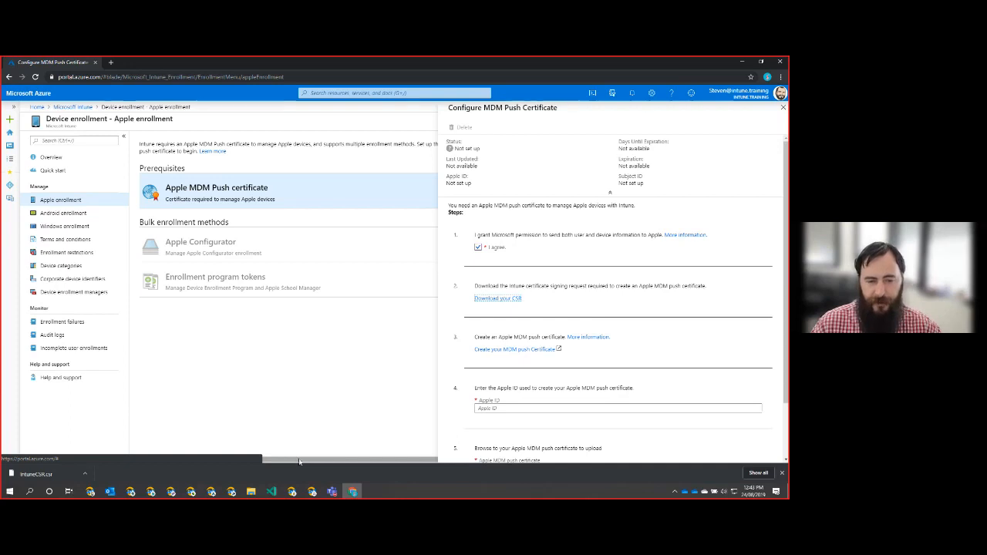
pyautogui.click(516, 352)
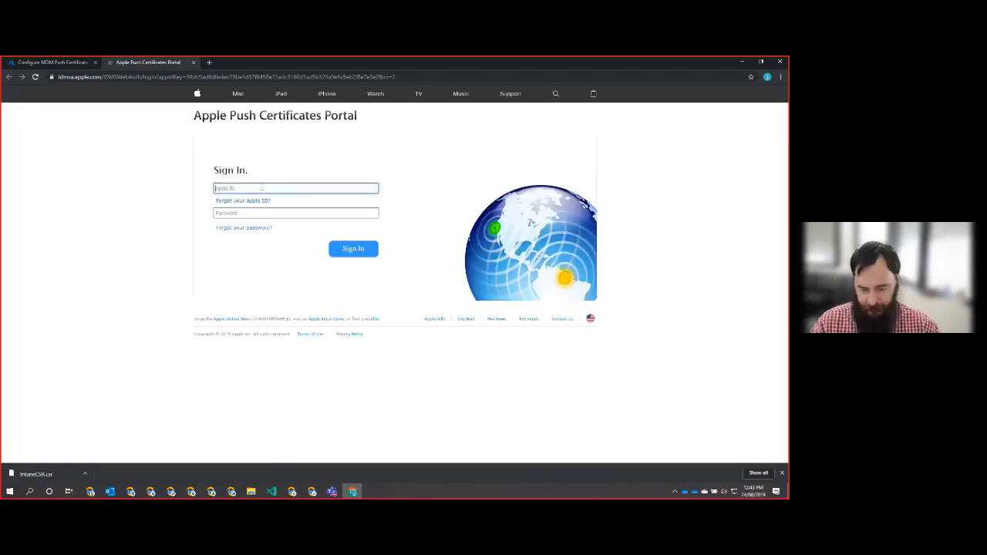
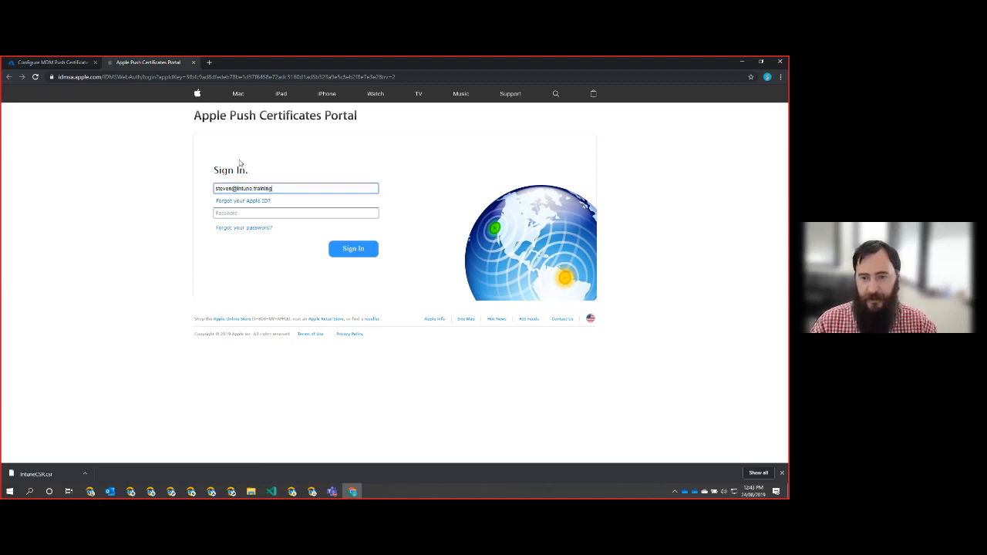
# - Sign in to the Apple Push Certificates Portal with the Apple ID and password, saving the password
pyautogui.press('Tab')
pyautogui.write('••••••')
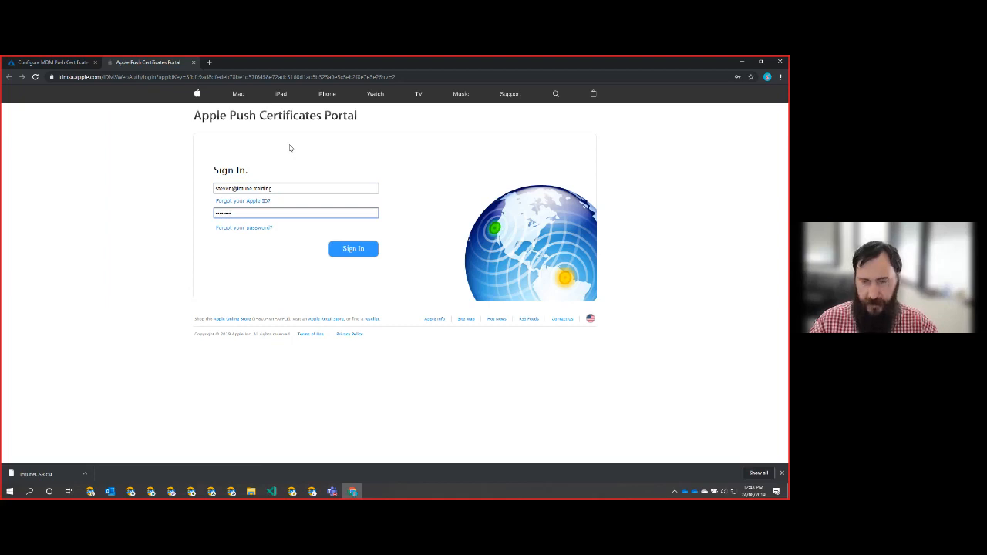
pyautogui.press('Return')
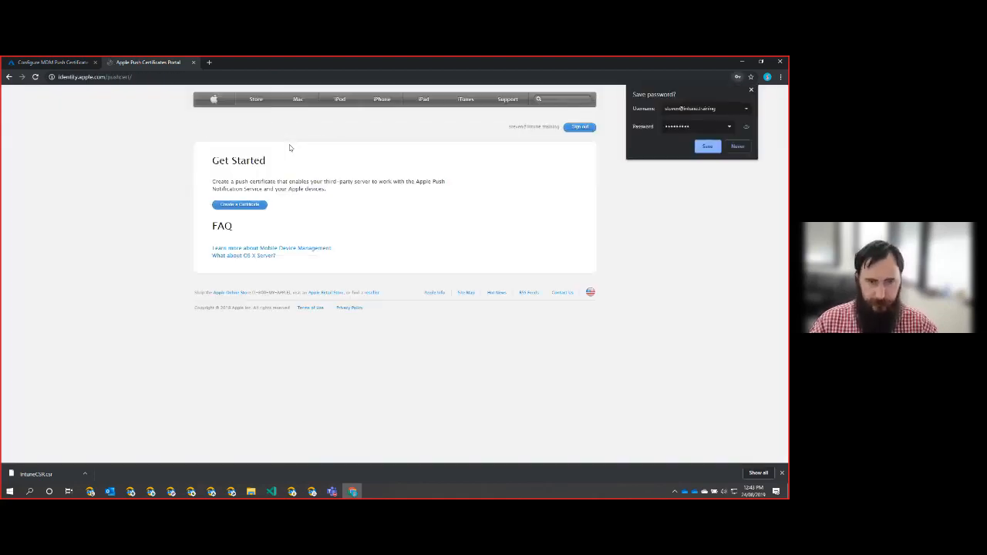
pyautogui.click(708, 147)
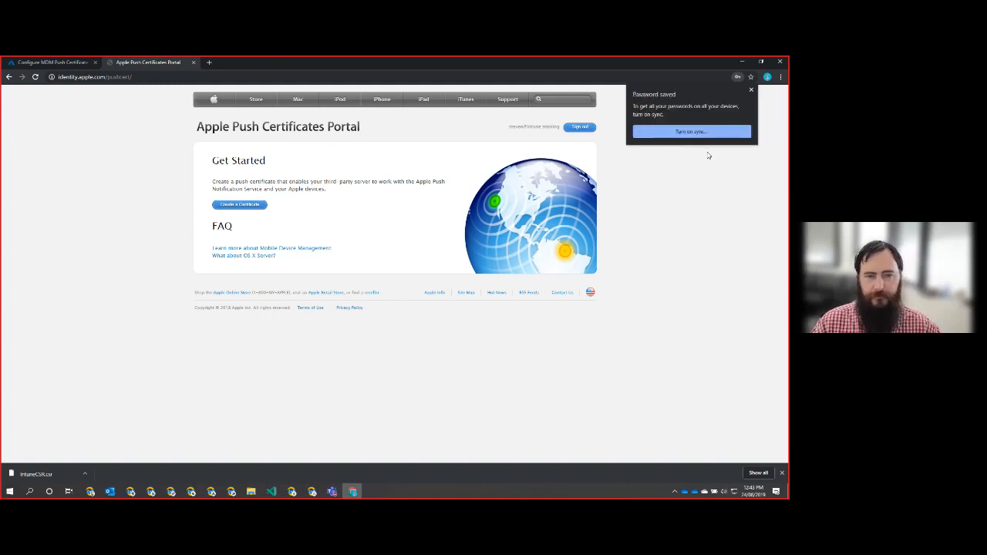
pyautogui.click(751, 90)
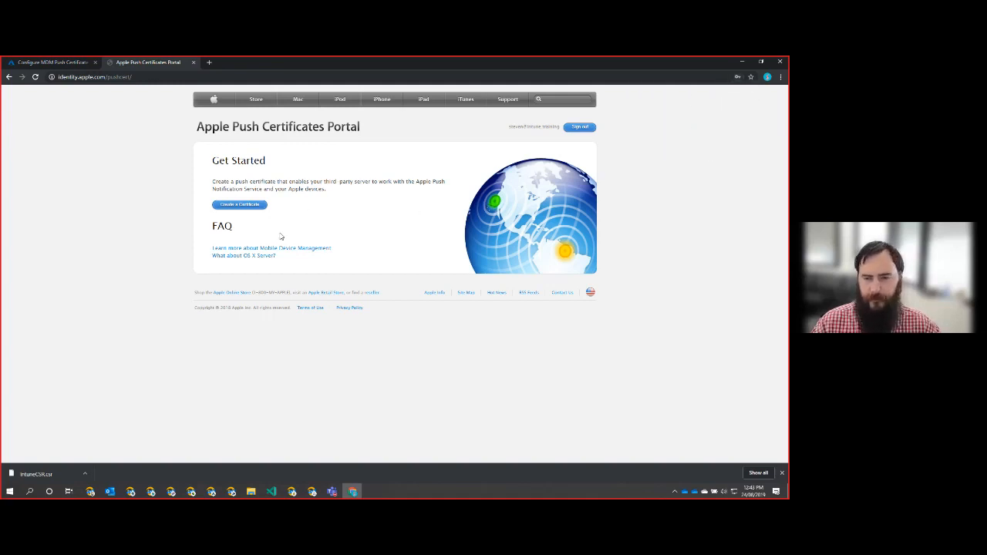
# - Start a new push certificate and accept Apple's terms of use
pyautogui.click(239, 206)
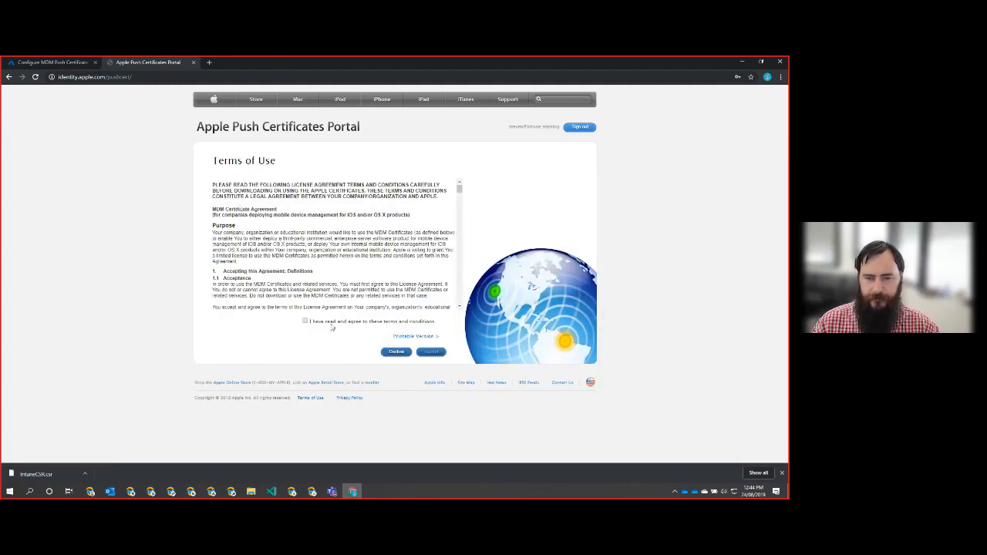
pyautogui.click(305, 321)
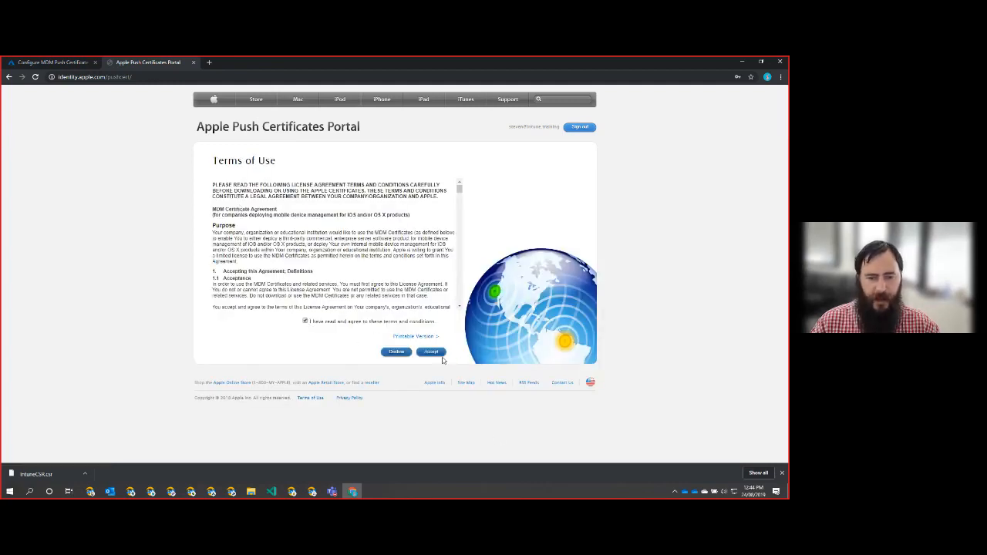
pyautogui.click(432, 352)
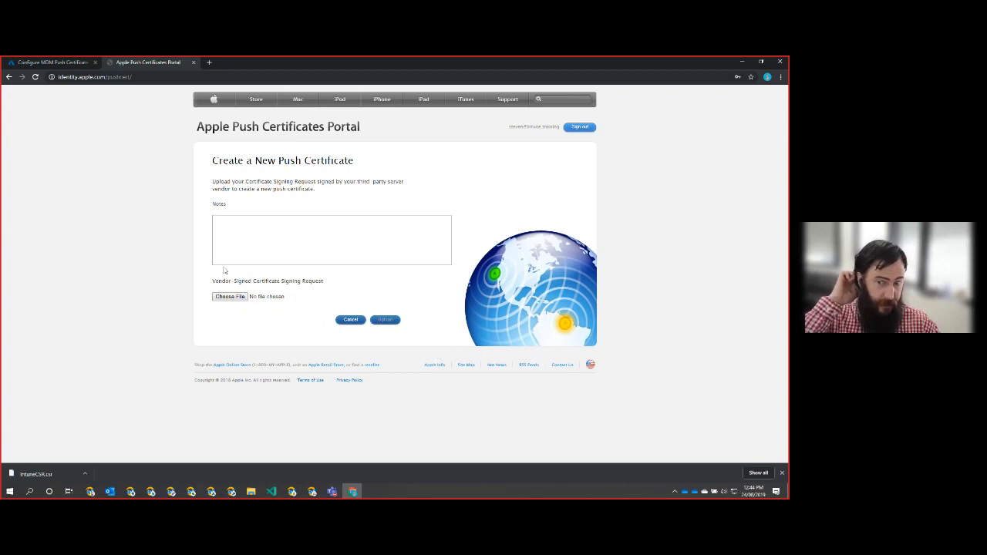
# - Upload IntuneCSR.csr to create the MDM push certificate expiring Aug 23, 2020 and download its .pem file
pyautogui.click(227, 296)
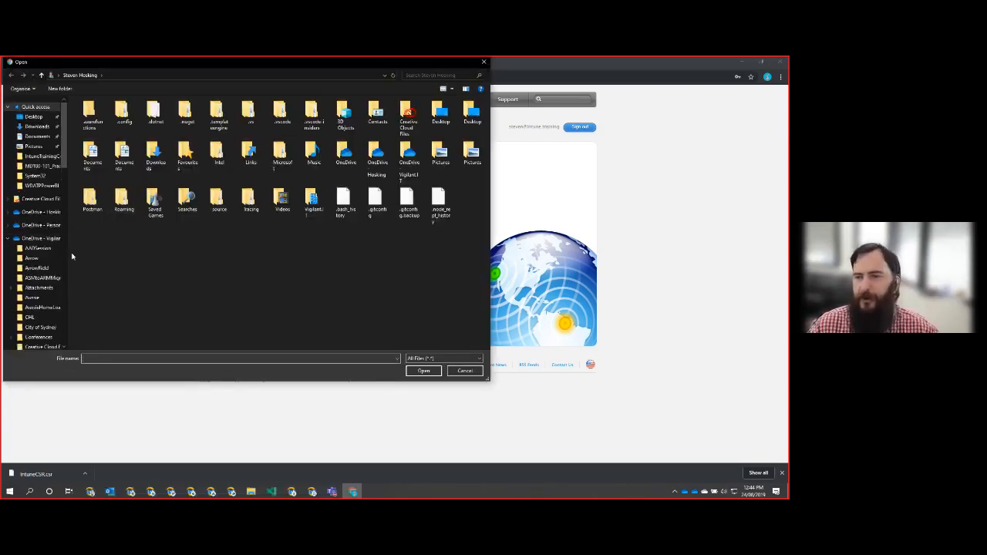
pyautogui.click(37, 127)
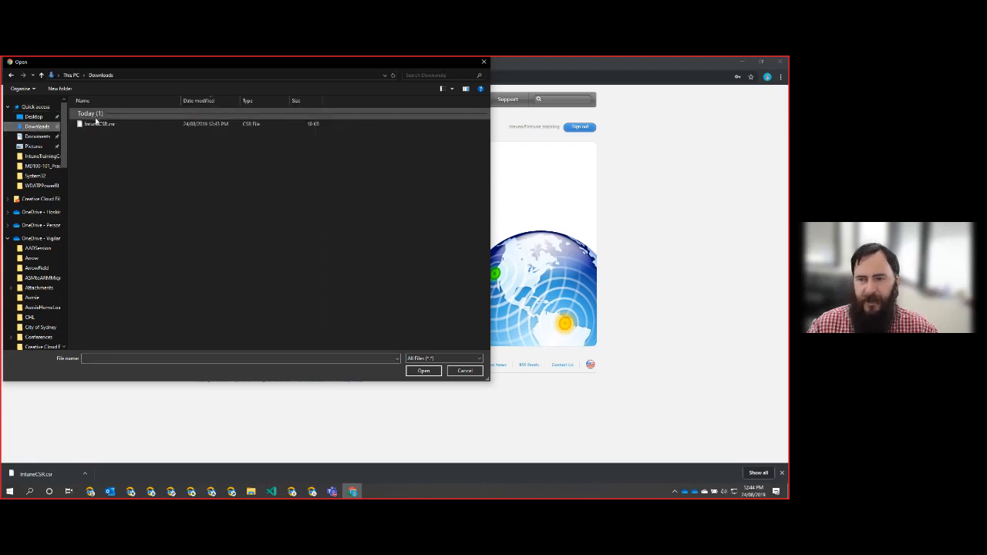
pyautogui.click(97, 124)
pyautogui.doubleClick(97, 124)
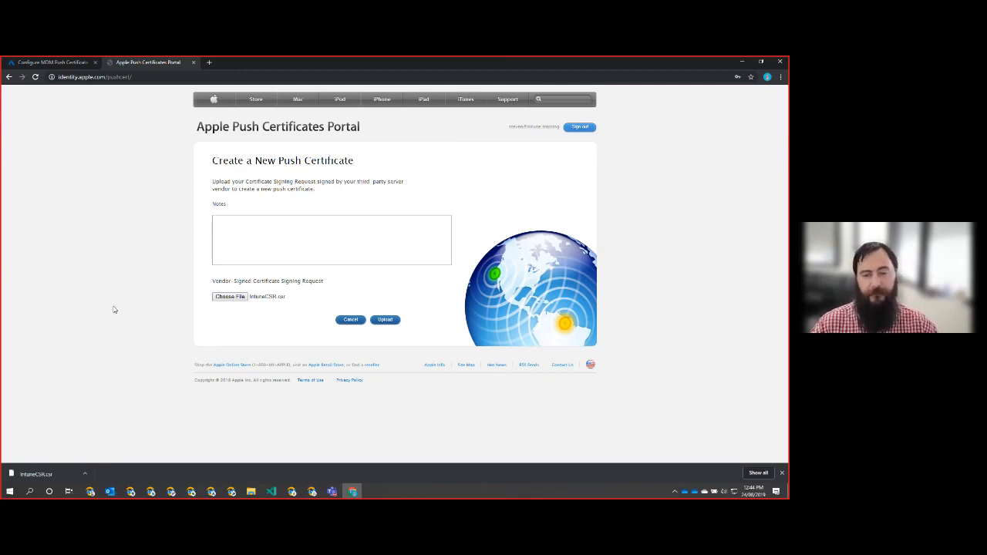
pyautogui.click(390, 320)
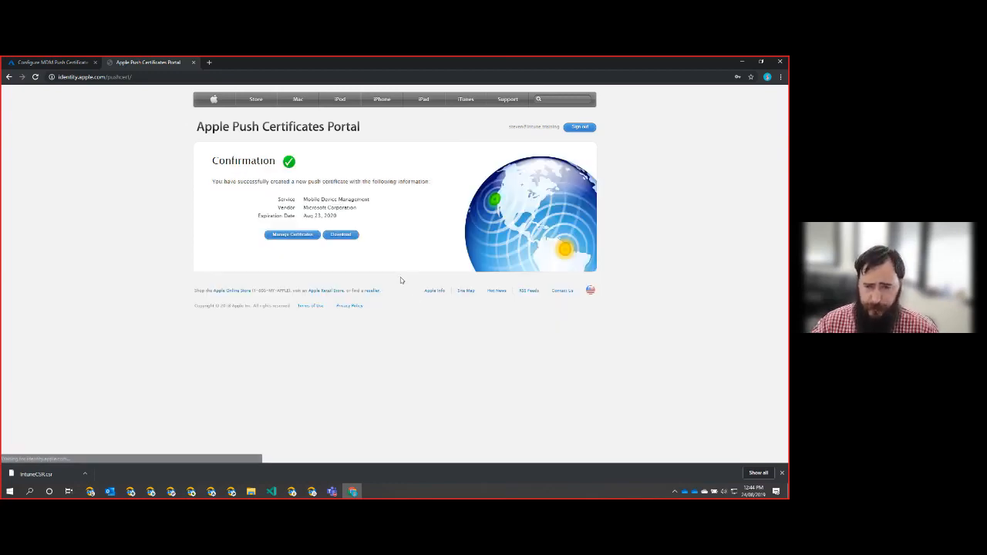
pyautogui.click(341, 234)
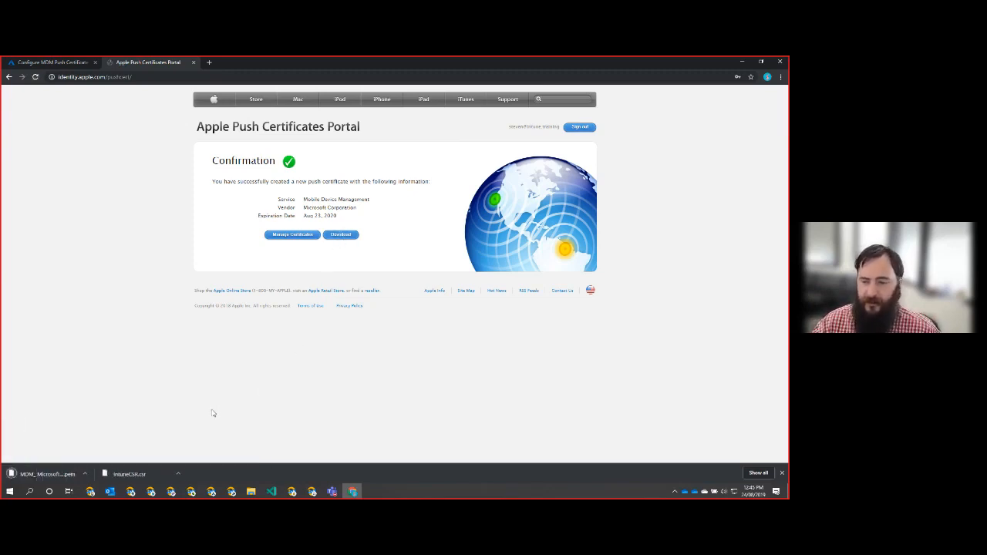
pyautogui.click(50, 62)
# - Enter the Apple ID used to create the certificate in step 4
pyautogui.scroll(-2, 557, 396)
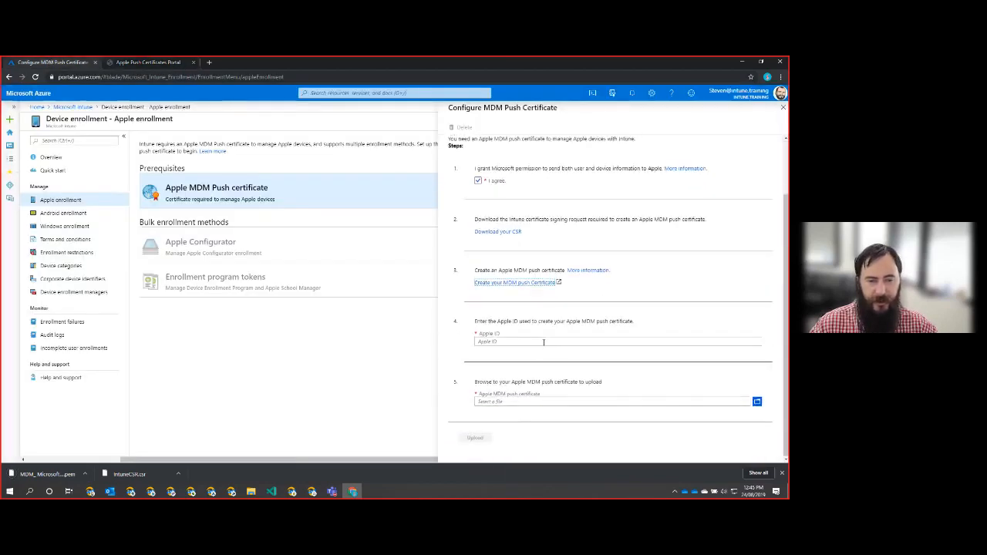
pyautogui.click(544, 341)
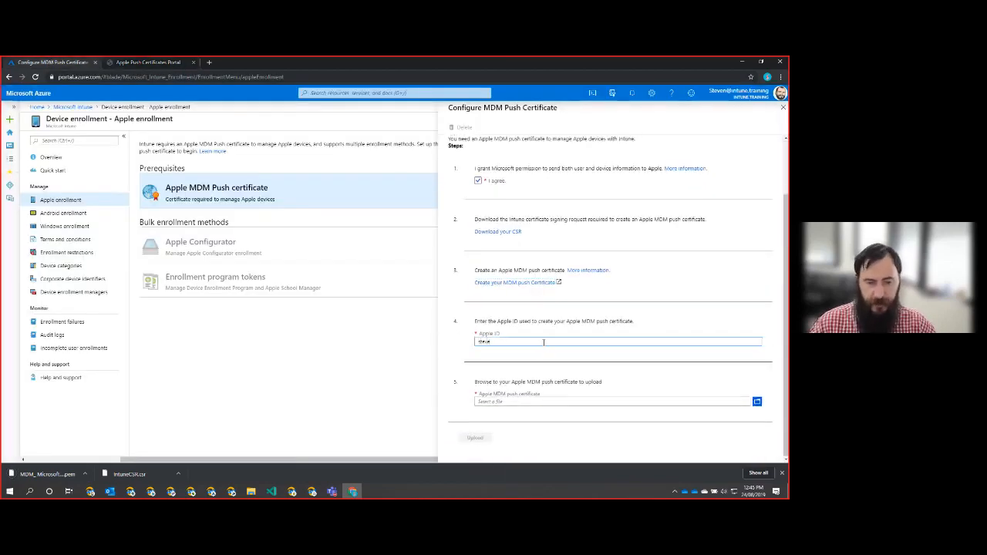
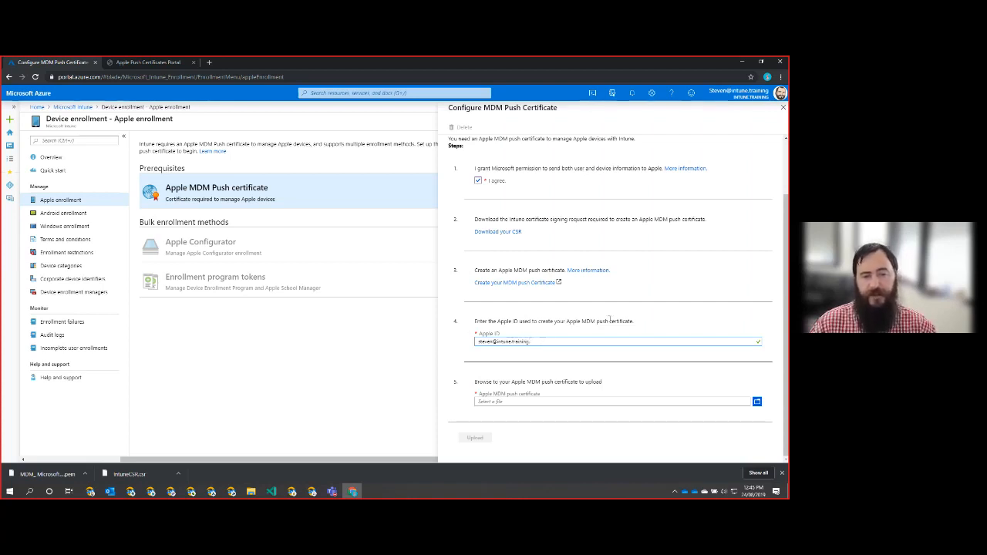
# - Select and upload the downloaded MDM_Microsoft Corporation Certificate.pem file
pyautogui.click(756, 404)
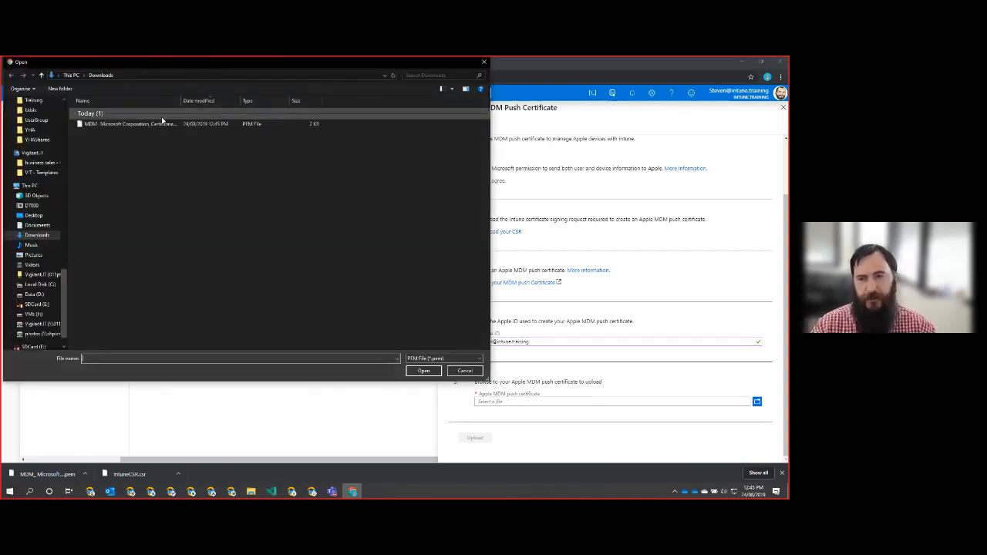
pyautogui.doubleClick(128, 124)
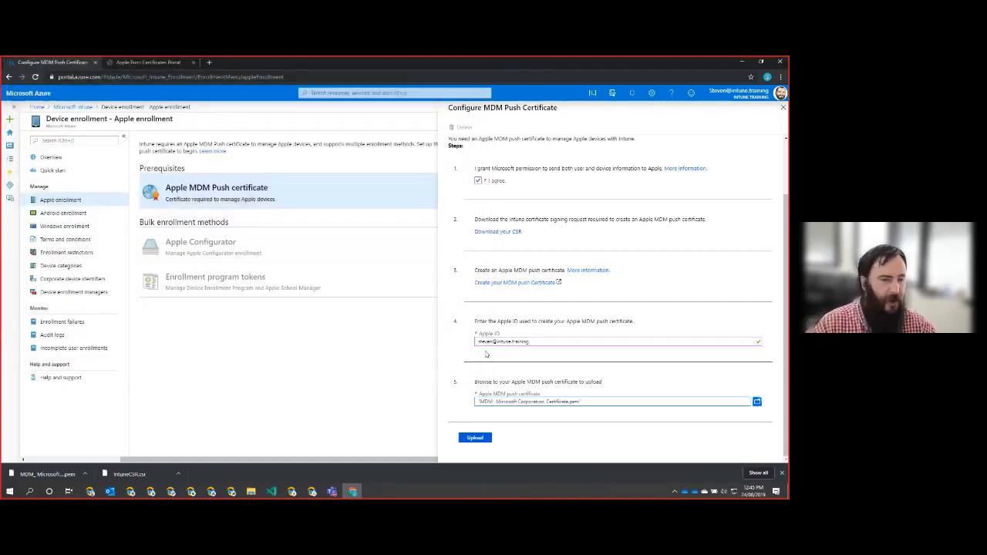
pyautogui.click(475, 439)
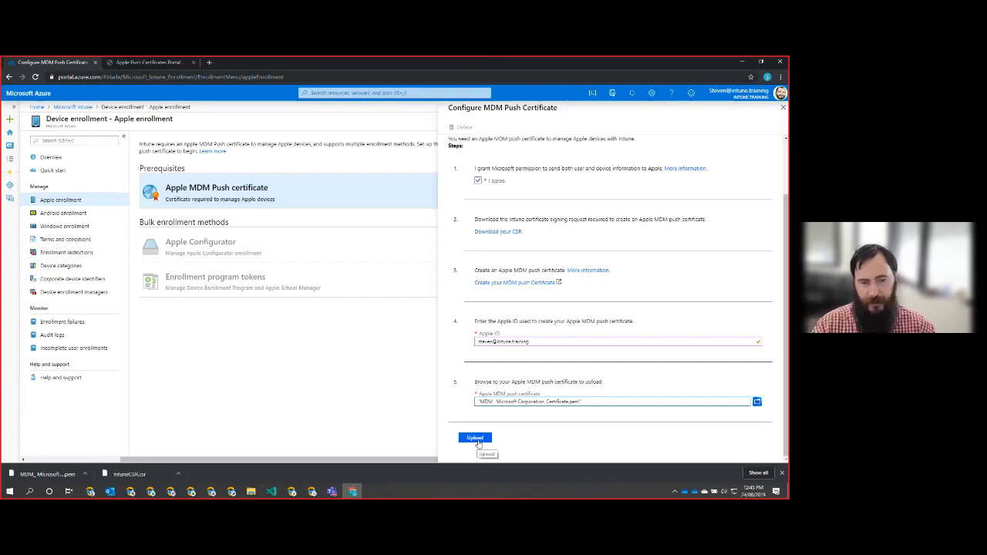
pyautogui.scroll(-2, 606, 287)
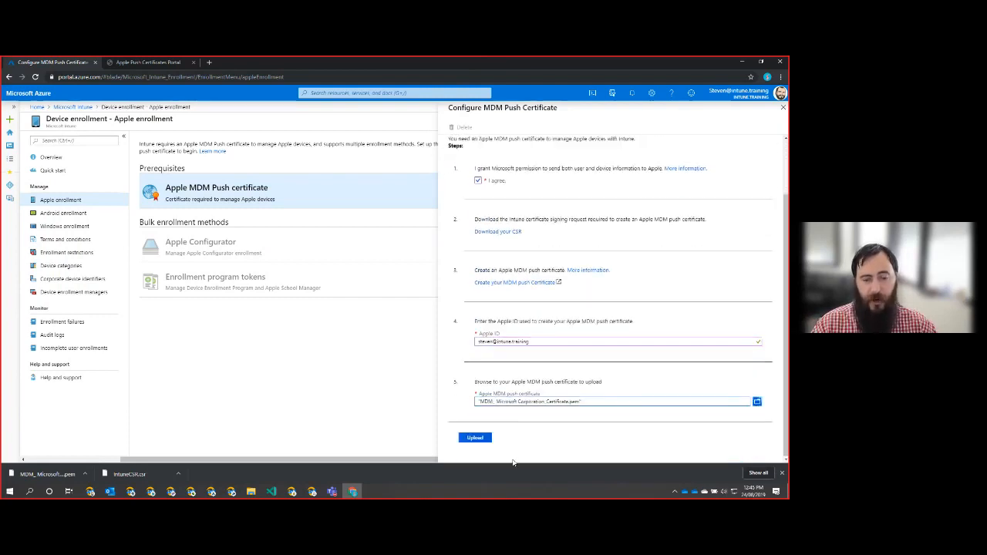
pyautogui.click(477, 439)
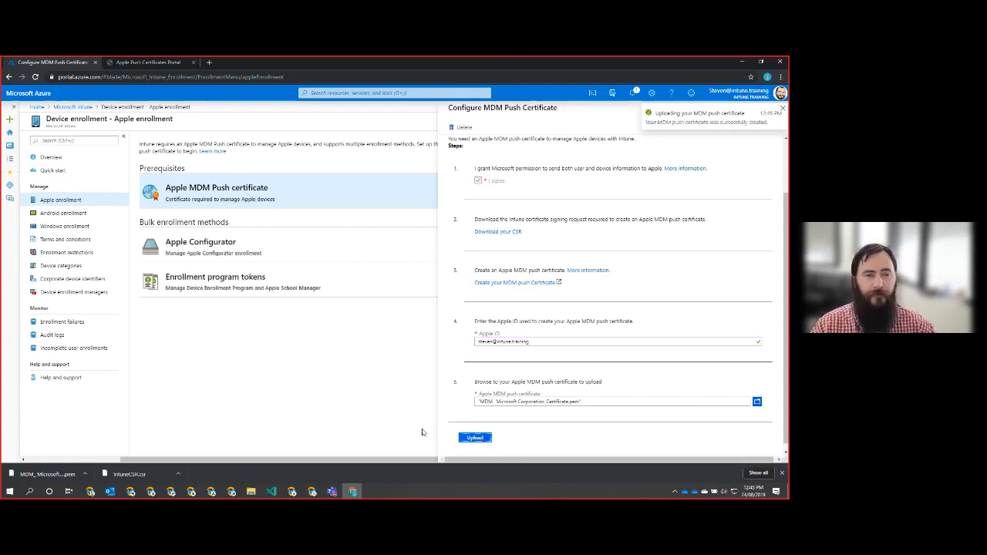
pyautogui.click(782, 111)
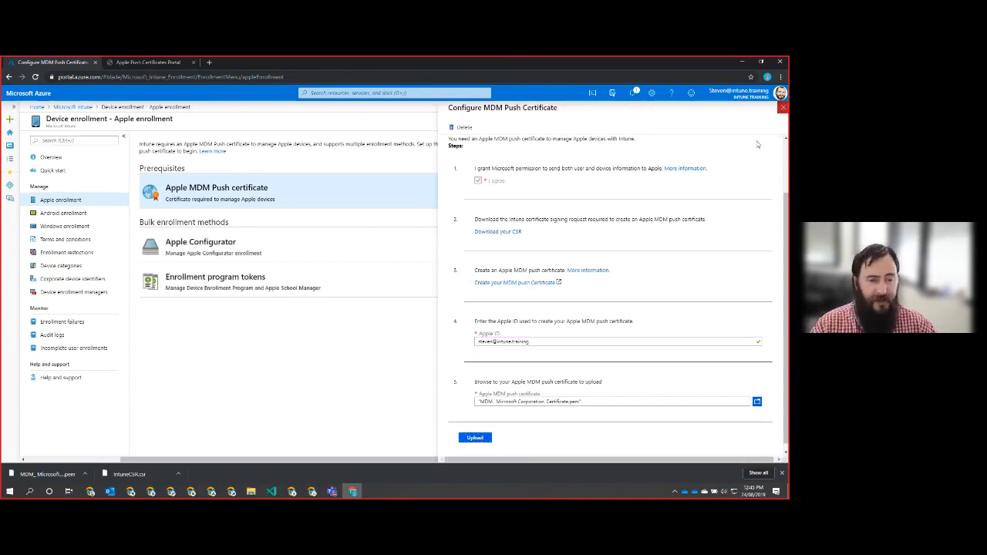
# - Reopen the push certificate to check it is Active with the Apple ID and 8/23/2020 expiration, then close it
pyautogui.click(781, 117)
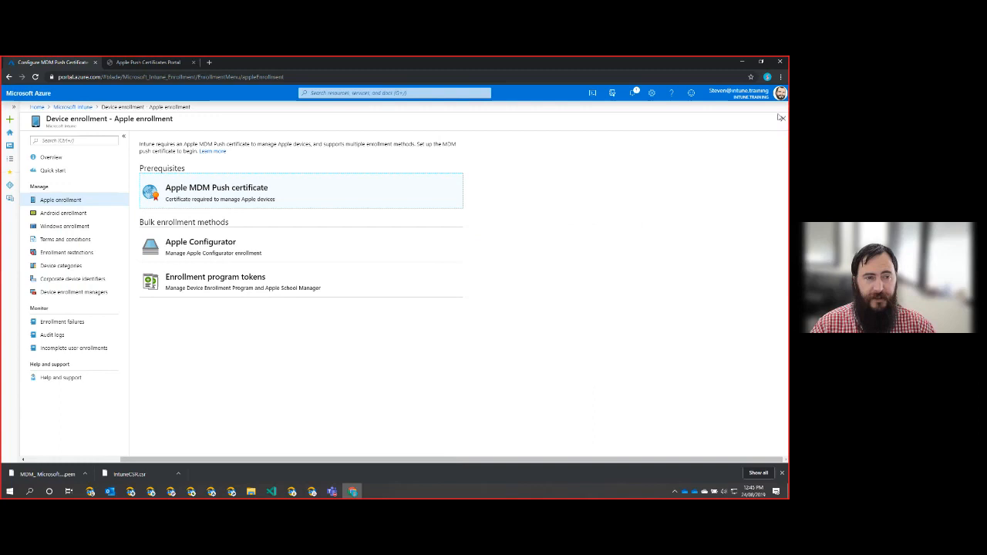
pyautogui.click(199, 189)
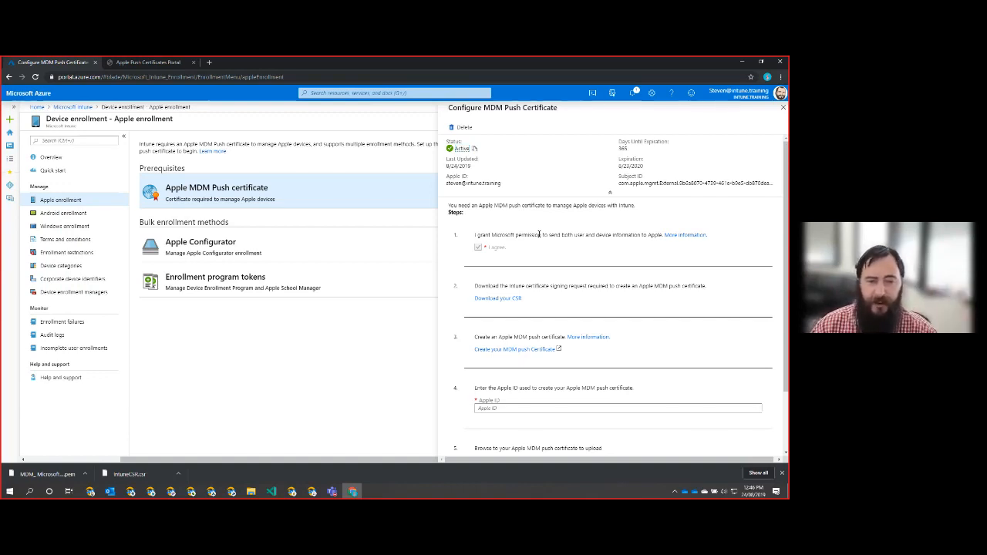
pyautogui.moveTo(519, 185); pyautogui.dragTo(446, 166)
pyautogui.click(501, 174)
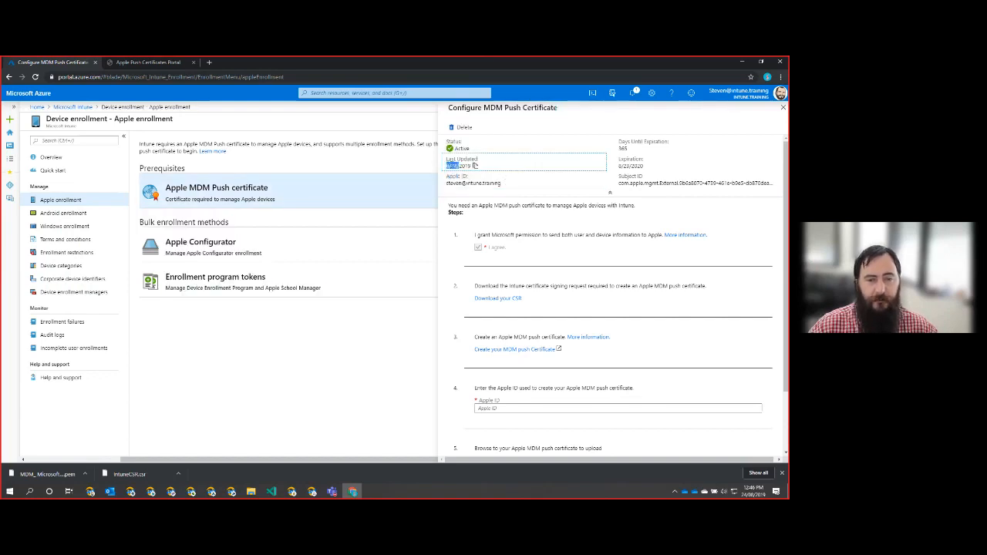
pyautogui.click(526, 167)
pyautogui.moveTo(661, 166); pyautogui.dragTo(607, 165)
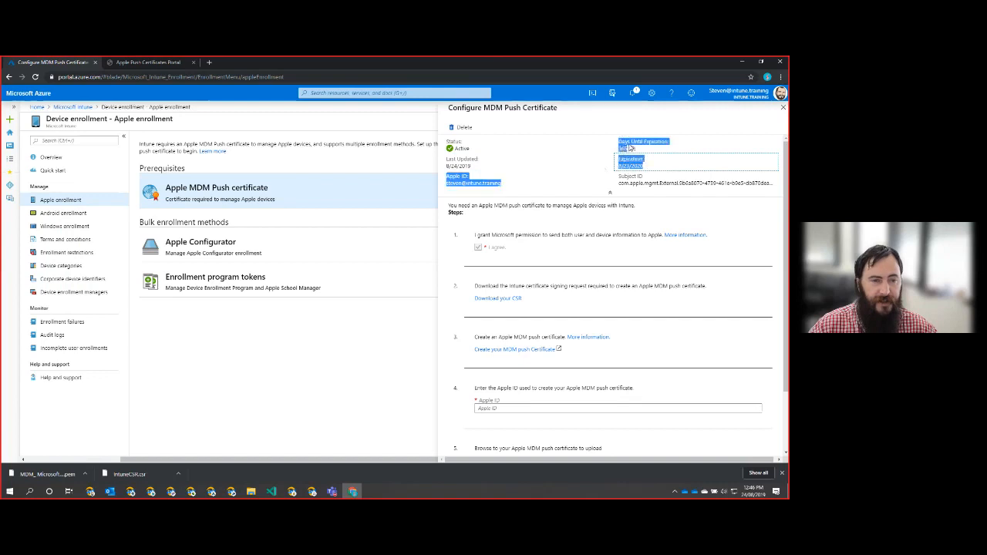
pyautogui.click(636, 148)
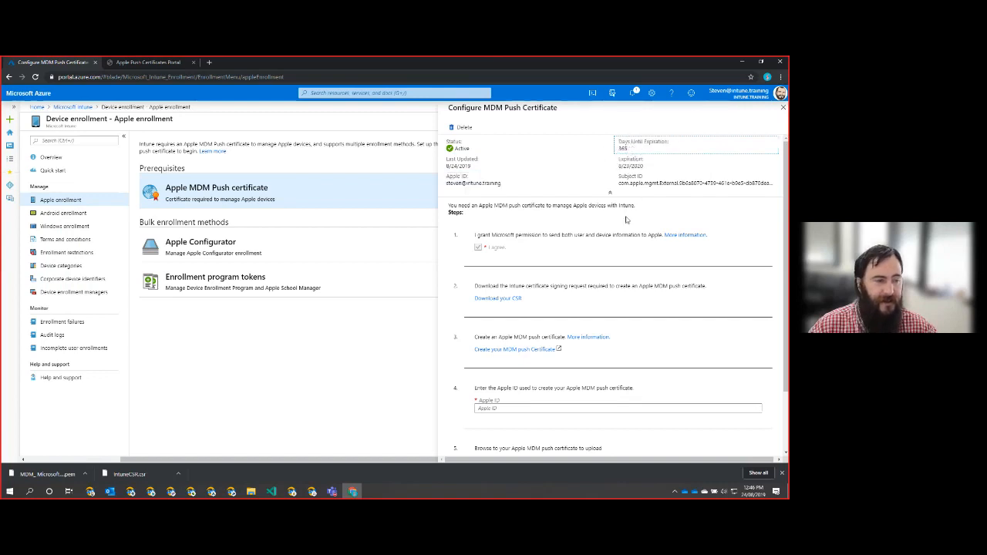
pyautogui.scroll(-1, 655, 283)
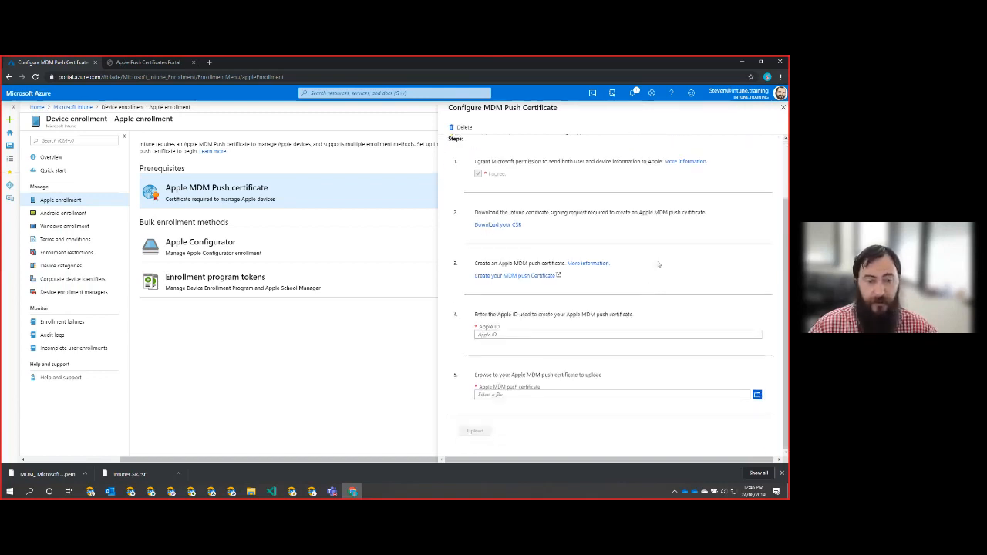
pyautogui.scroll(1, 656, 255)
pyautogui.click(782, 108)
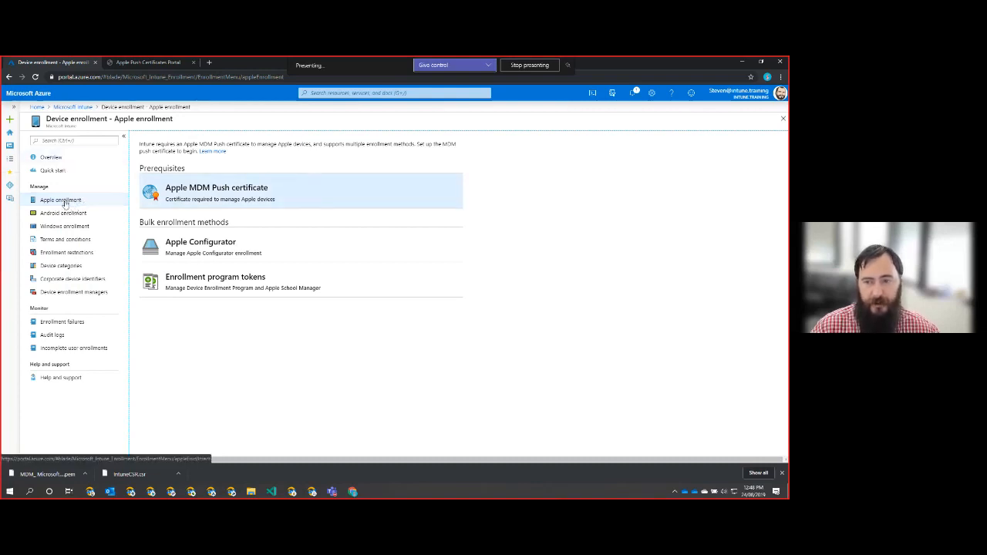
# - Show the Device enrollment overview confirming MDM authority Intune and Active account status
pyautogui.click(50, 158)
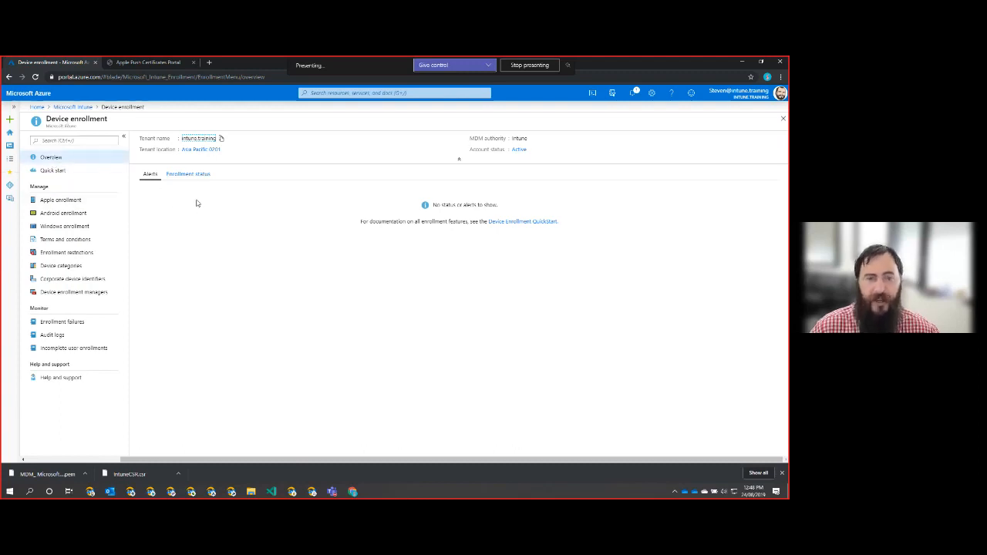
pyautogui.click(227, 235)
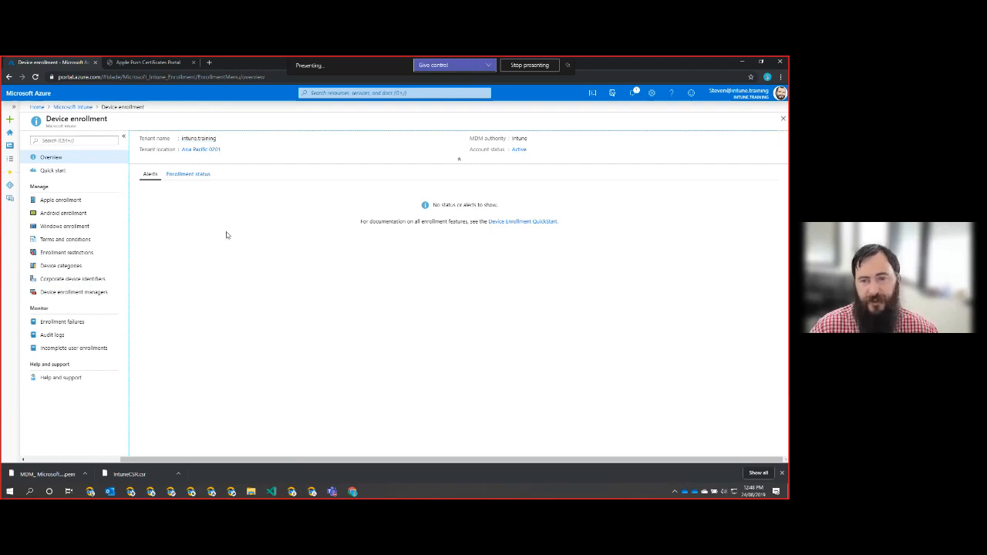